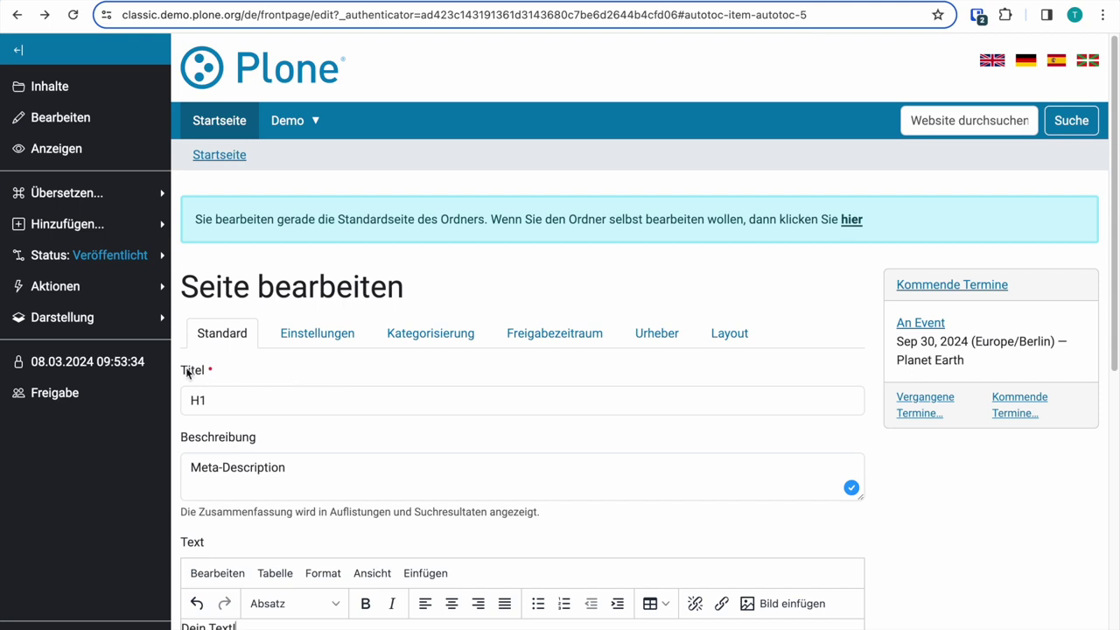
- Examine the page's Titel, Beschreibung and Text fields together with their placeholder contents
{"action": "left_click_drag", "start_coordinate": [184, 369], "coordinate": [225, 366]}
{"action": "double_click", "coordinate": [225, 399]}
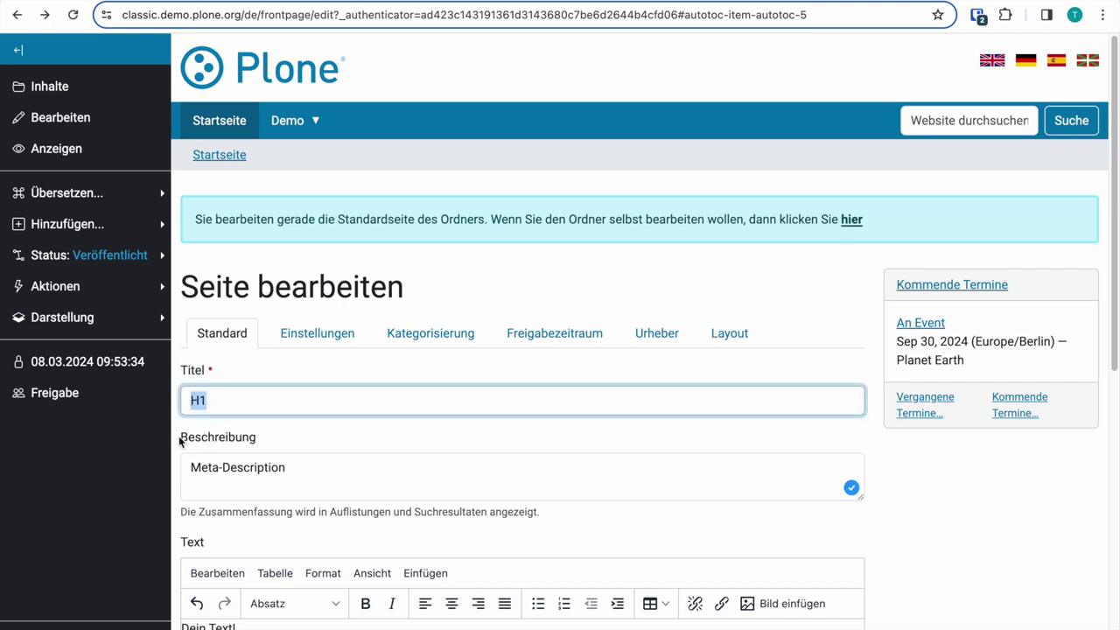
{"action": "left_click_drag", "start_coordinate": [179, 435], "coordinate": [289, 431]}
{"action": "left_click_drag", "start_coordinate": [191, 468], "coordinate": [328, 465]}
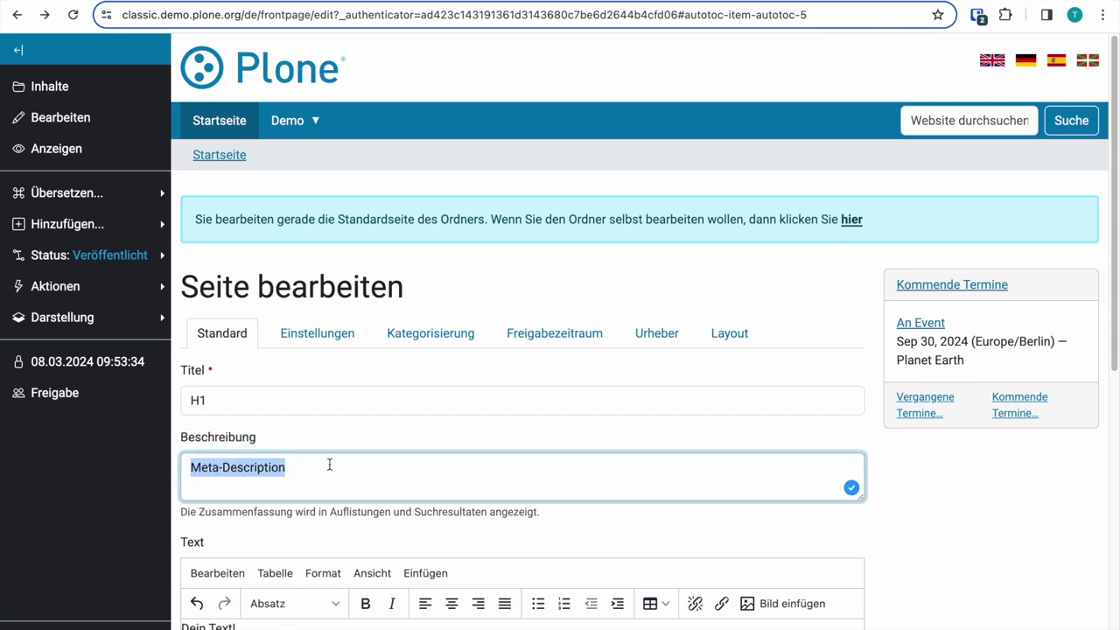
{"action": "scroll", "coordinate": [328, 464], "scroll_direction": "down", "scroll_amount": 1}
{"action": "left_click", "coordinate": [201, 513]}
{"action": "double_click", "coordinate": [201, 513]}
{"action": "left_click_drag", "start_coordinate": [240, 603], "coordinate": [175, 606]}
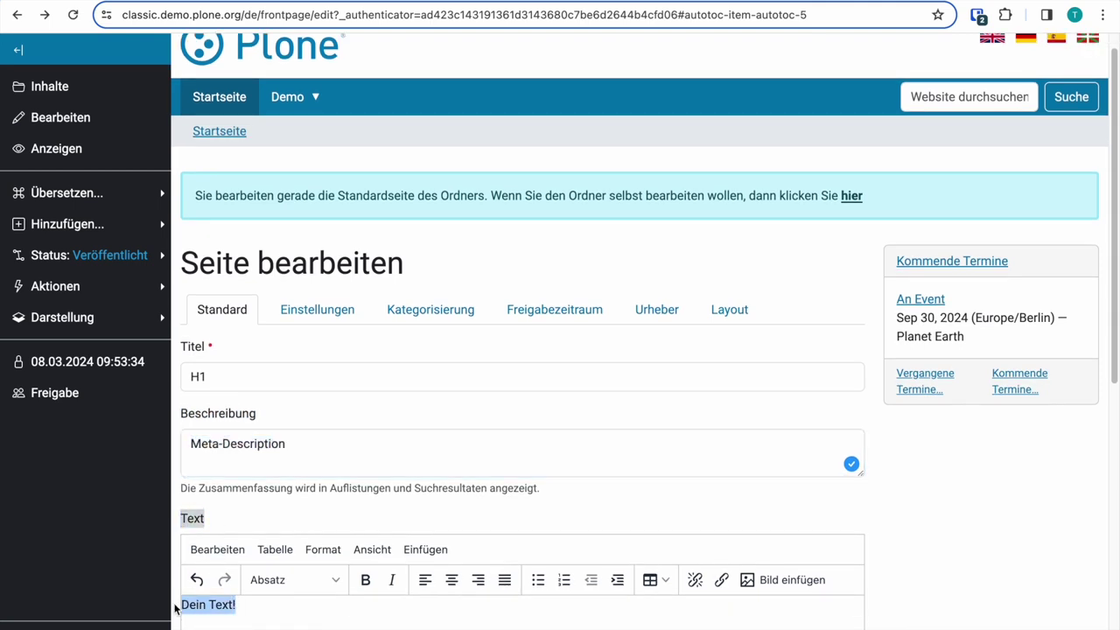
{"action": "left_click", "coordinate": [503, 276]}
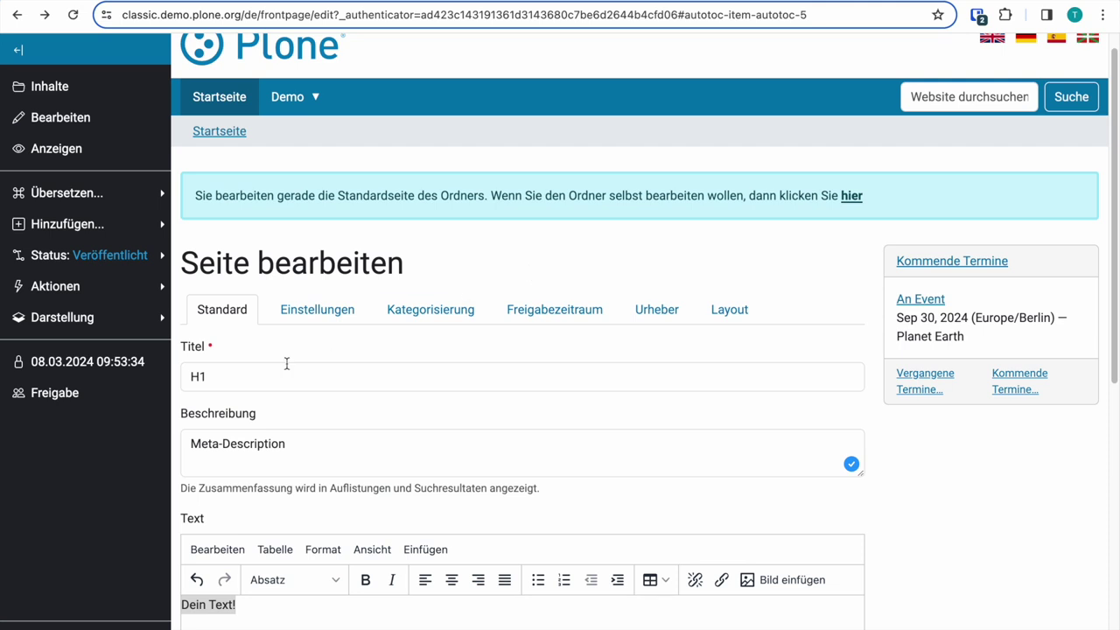
- Replace the page title with "Plone Konferenz 2024 in Brasília: Ein Muss für Content-Management-Profis und -Liebhaber"
{"action": "left_click_drag", "start_coordinate": [191, 376], "coordinate": [261, 376]}
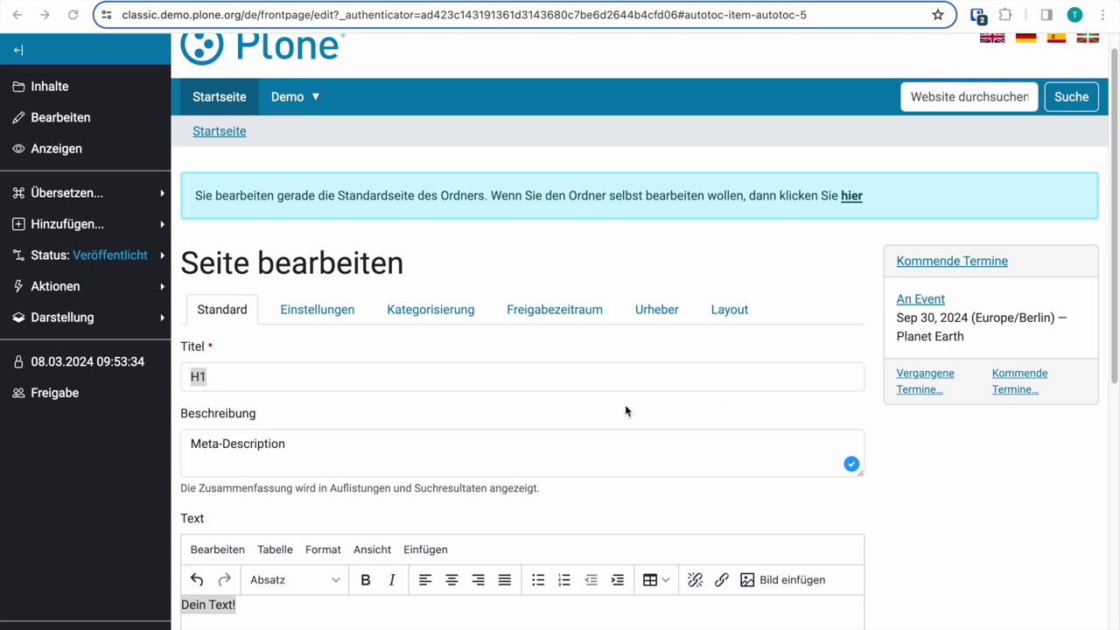
{"action": "left_click", "coordinate": [225, 378]}
{"action": "left_click_drag", "start_coordinate": [225, 378], "coordinate": [169, 382]}
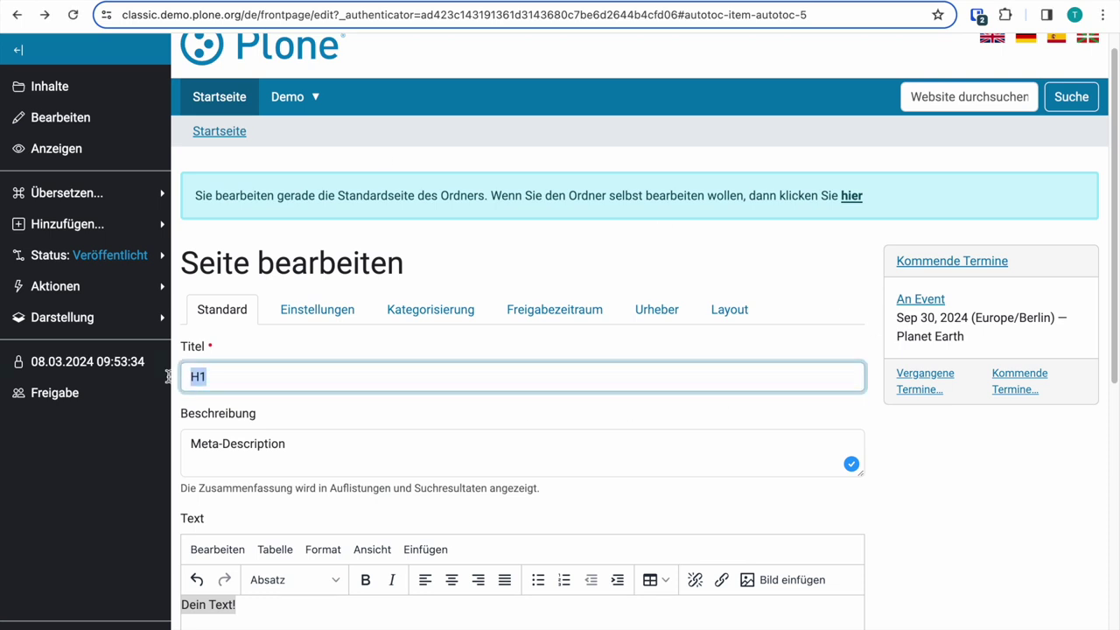
{"action": "key", "text": "BackSpace"}
{"action": "type", "text": "Plone Konferenz 2024 in Brasília: Ein Muss für Content-Management-Profis und -Liebhaber"}
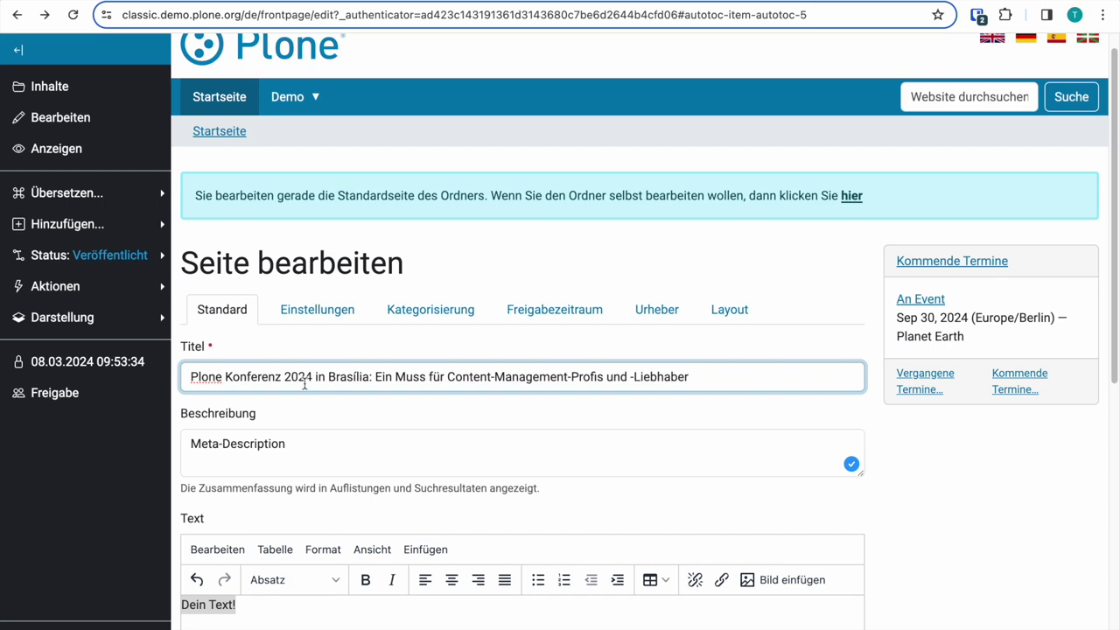
- Examine the keyword "Plone Konferenz 2024" and the phrase after the colon in the page title
{"action": "left_click_drag", "start_coordinate": [312, 378], "coordinate": [190, 381]}
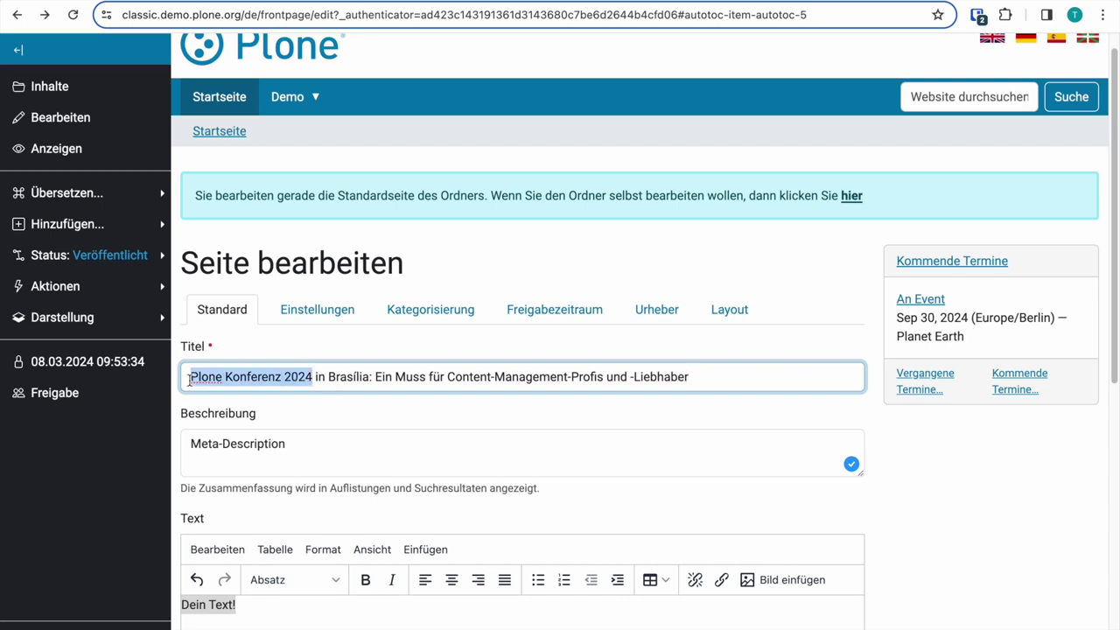
{"action": "left_click", "coordinate": [336, 400]}
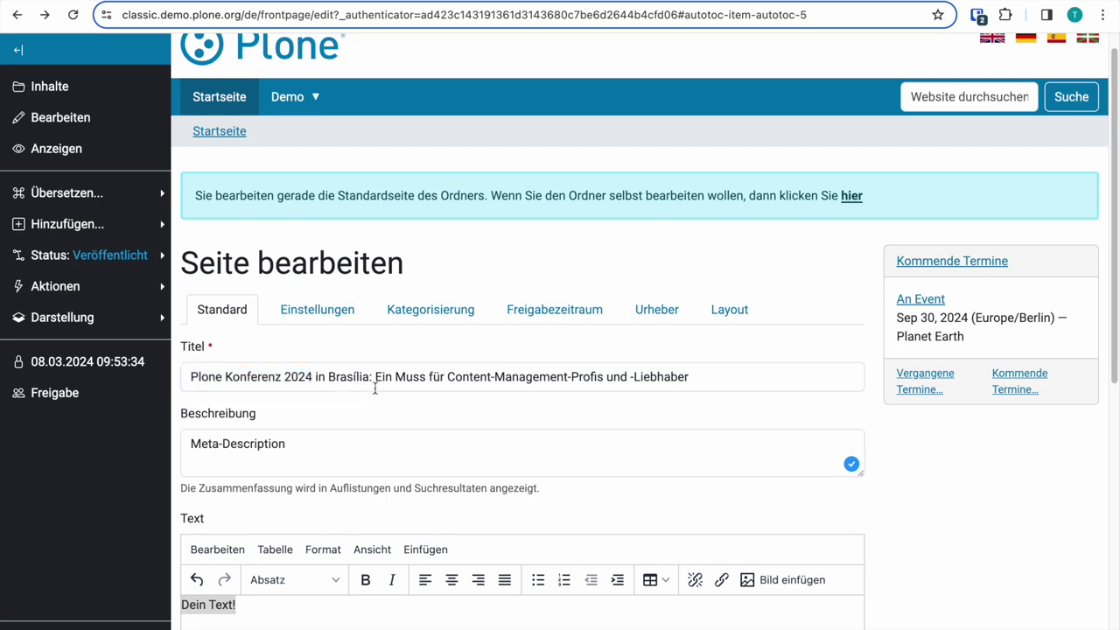
{"action": "left_click_drag", "start_coordinate": [375, 380], "coordinate": [738, 379]}
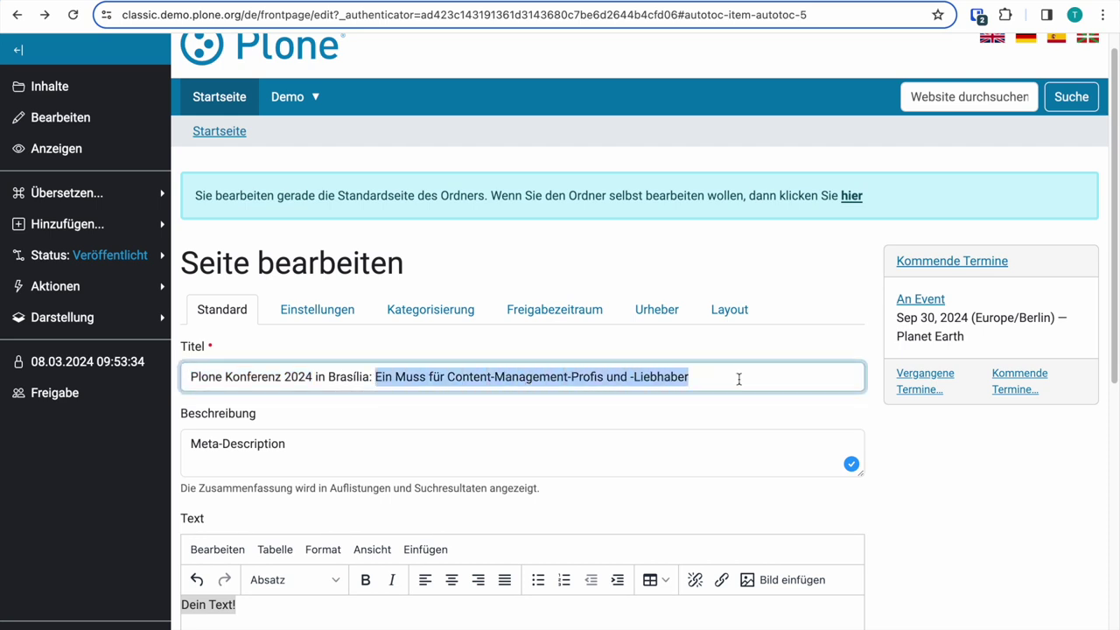
{"action": "left_click", "coordinate": [606, 418]}
- Set the description to "Erfahre alles über die Plone Konferenz 2024 in Brasília – tauche ein in die Welt von Plone und erlebe spannende Vorträge, Workshops, Open Spaces u.v.m."
{"action": "left_click", "coordinate": [190, 444]}
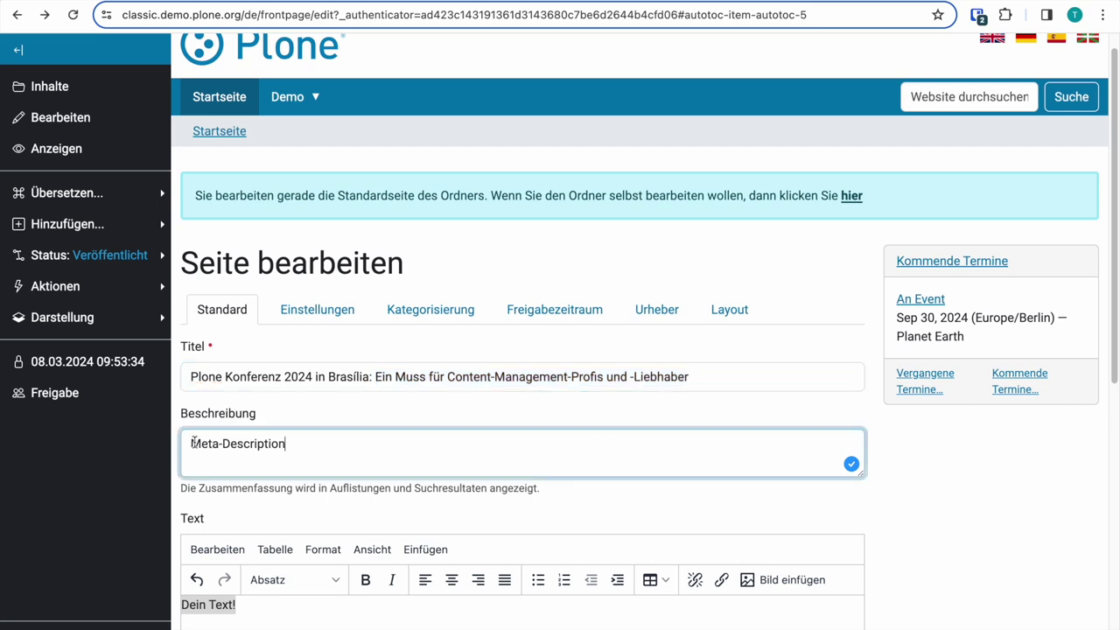
{"action": "left_click_drag", "start_coordinate": [191, 443], "coordinate": [330, 443]}
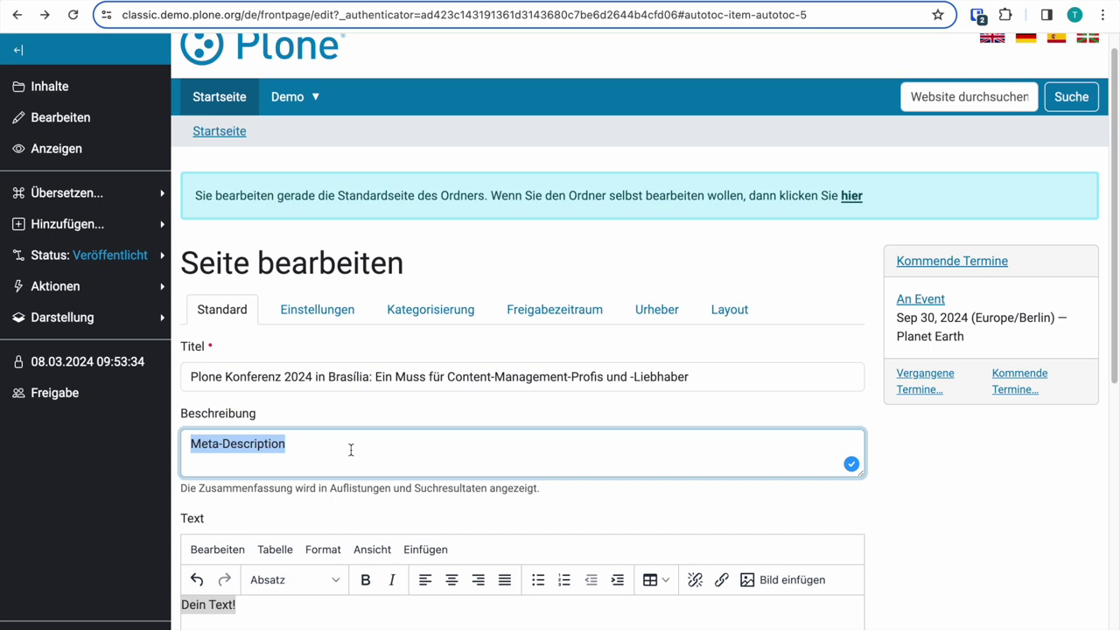
{"action": "left_click", "coordinate": [341, 449]}
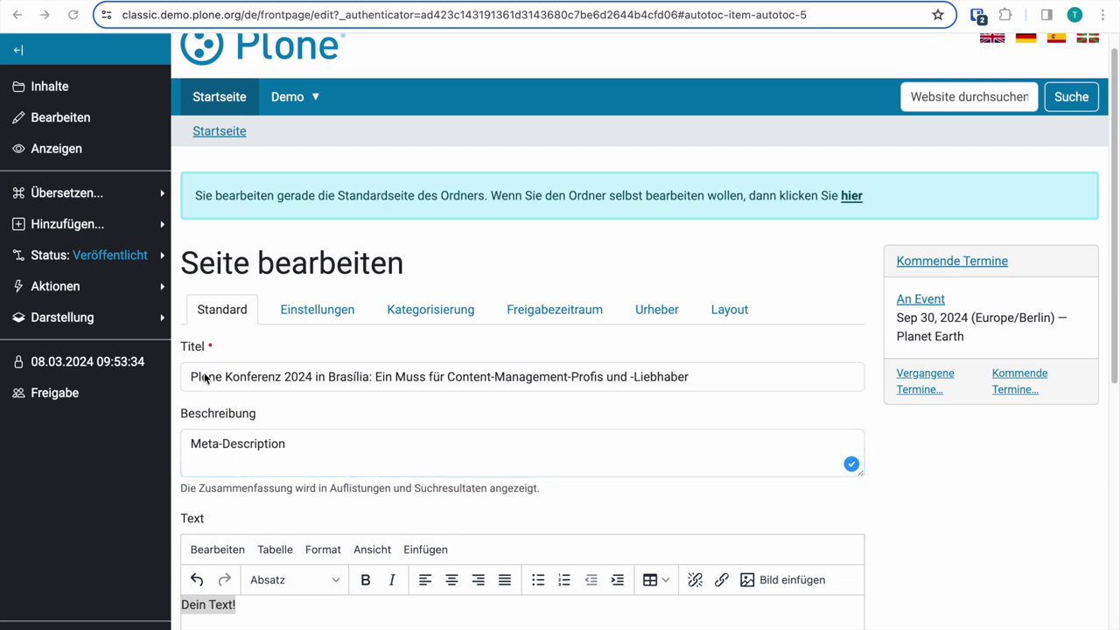
{"action": "left_click", "coordinate": [326, 446]}
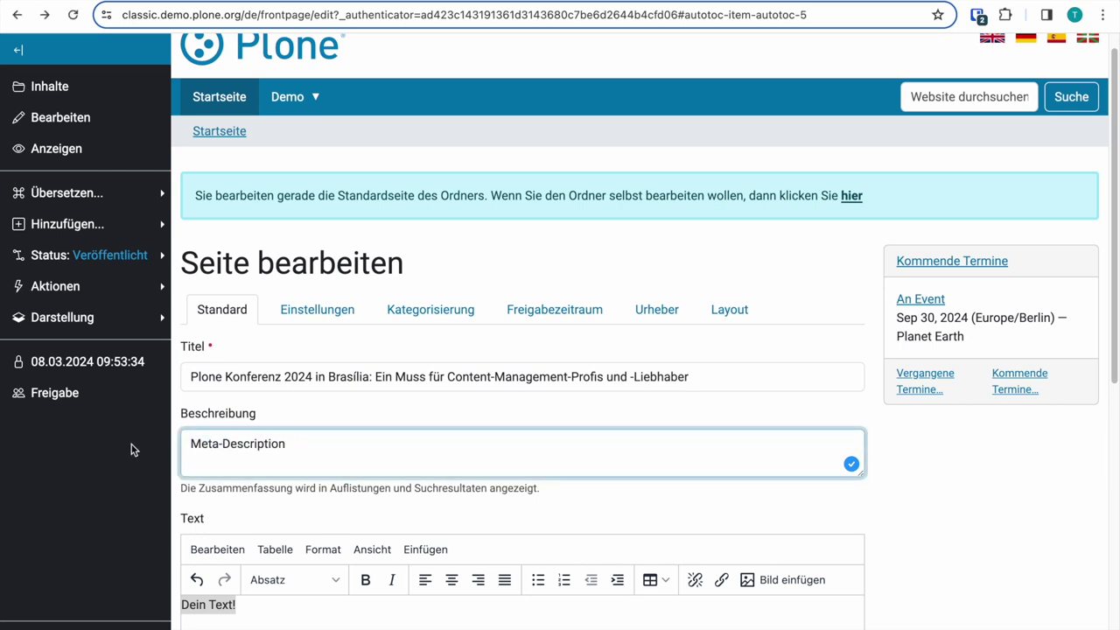
{"action": "left_click_drag", "start_coordinate": [290, 453], "coordinate": [188, 444]}
{"action": "key", "text": "BackSpace"}
{"action": "type", "text": "Erfahre alles über die Plone Konferenz 2024 in Brasília – tauche ein in die Welt von Plone und erlebe spannende Vorträge, Workshops, Open Spaces u.v.m."}
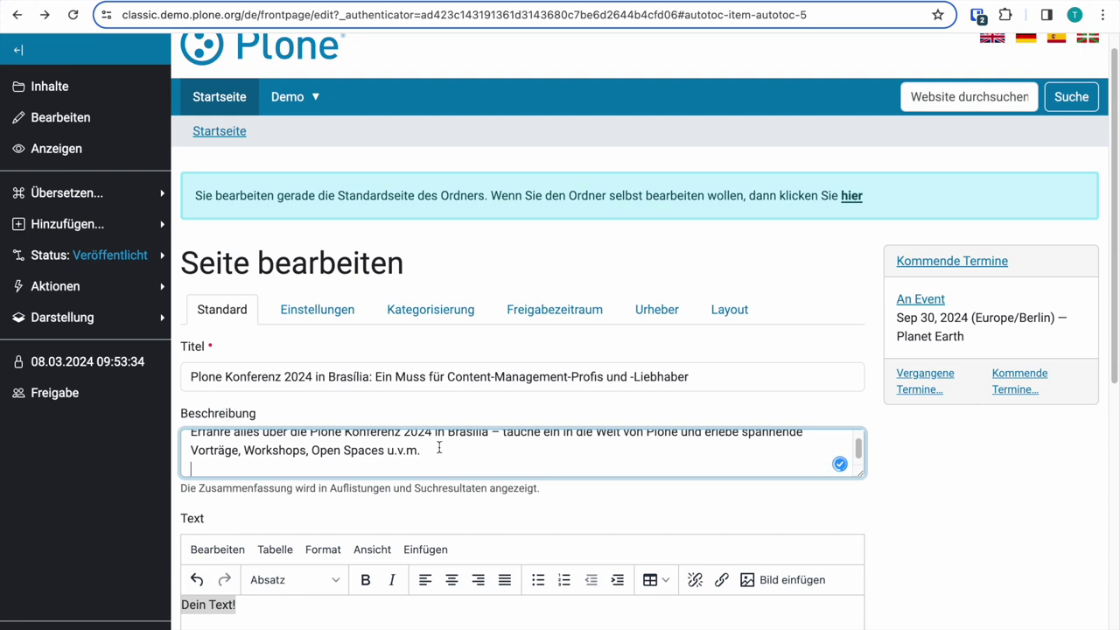
- Review the description text and the placement of the keyword "Plone Konferenz 2024" in it
{"action": "scroll", "coordinate": [472, 455], "scroll_direction": "up", "scroll_amount": 1}
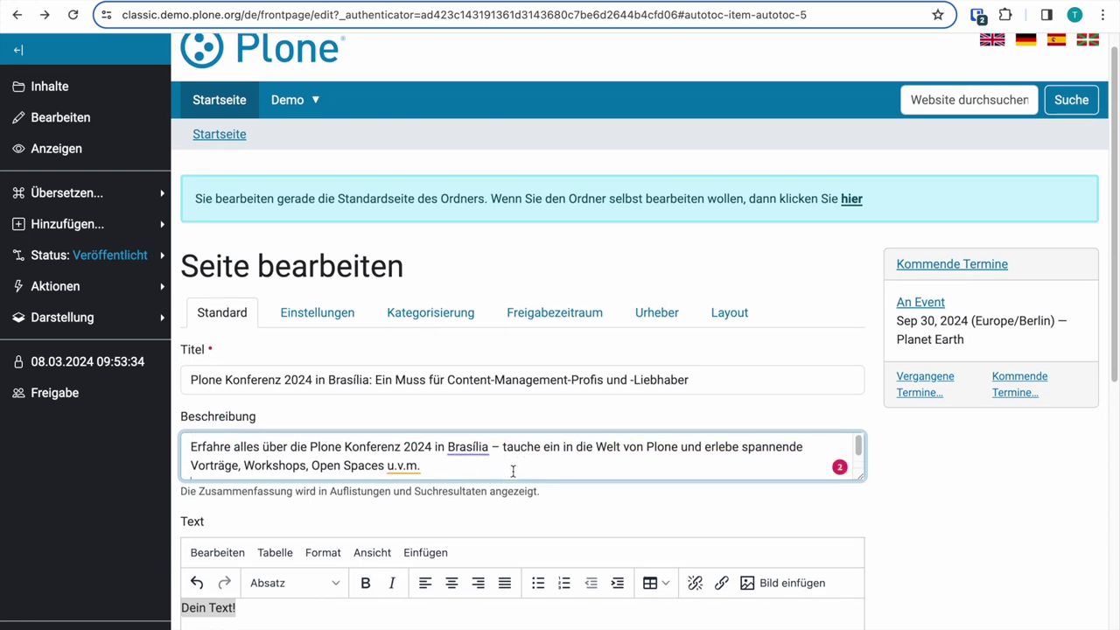
{"action": "scroll", "coordinate": [510, 468], "scroll_direction": "up", "scroll_amount": 1}
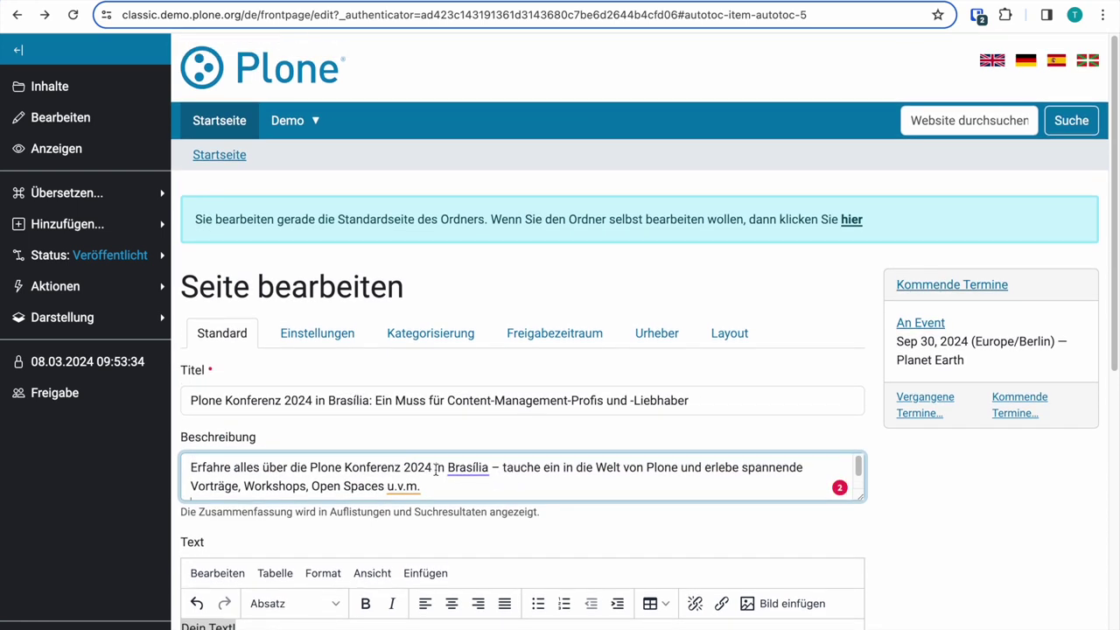
{"action": "left_click_drag", "start_coordinate": [432, 468], "coordinate": [309, 470]}
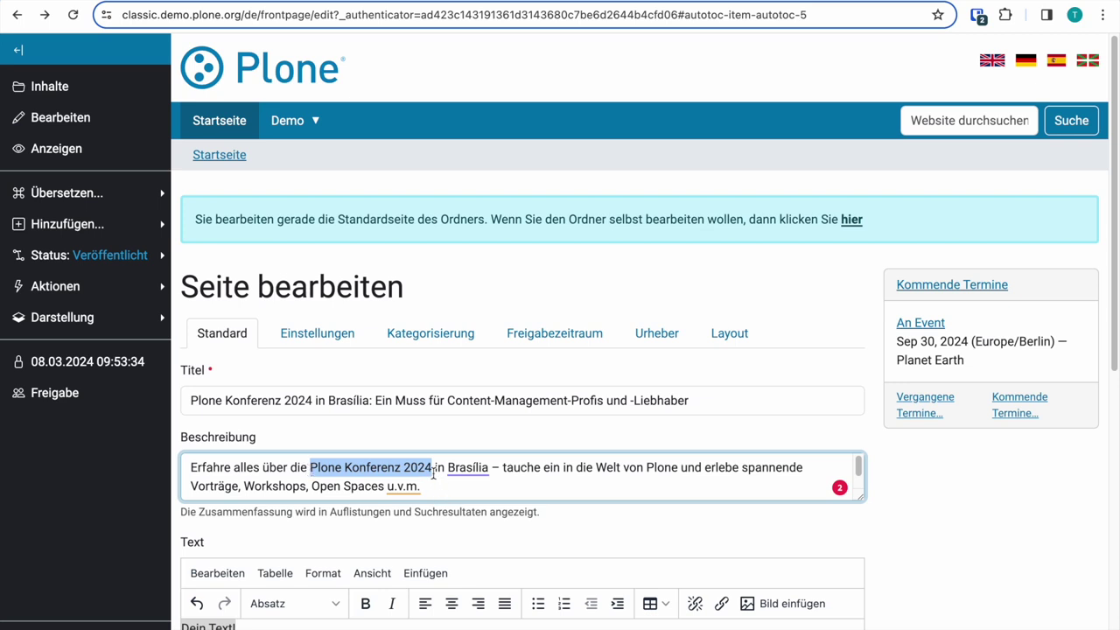
{"action": "left_click", "coordinate": [546, 488]}
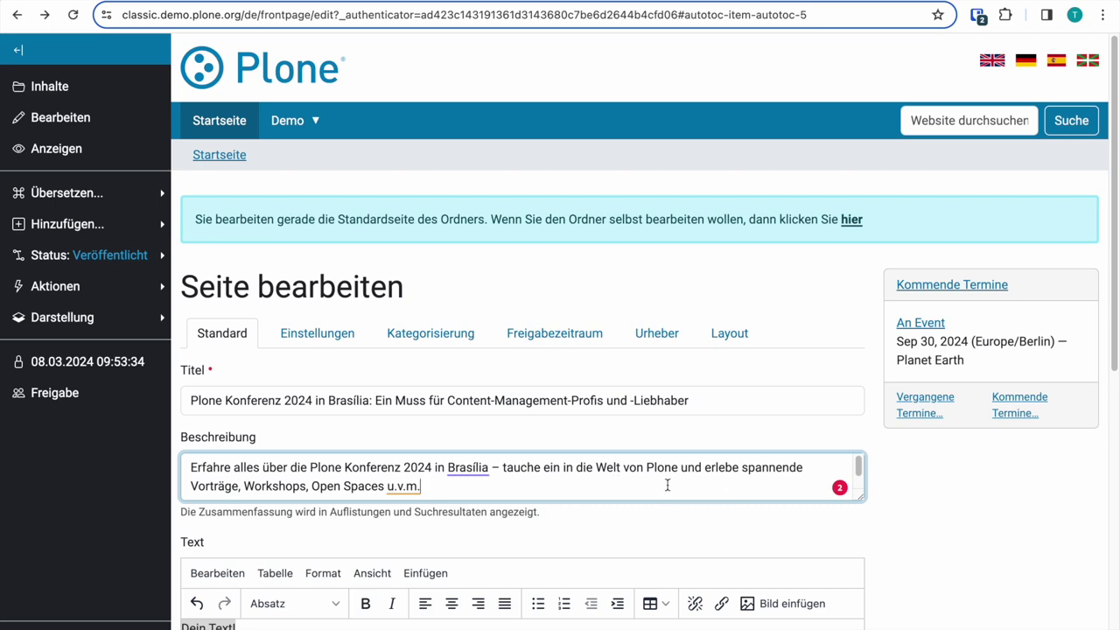
- Delete the placeholder "Dein Text!" from the page's body text
{"action": "scroll", "coordinate": [667, 485], "scroll_direction": "down", "scroll_amount": 4}
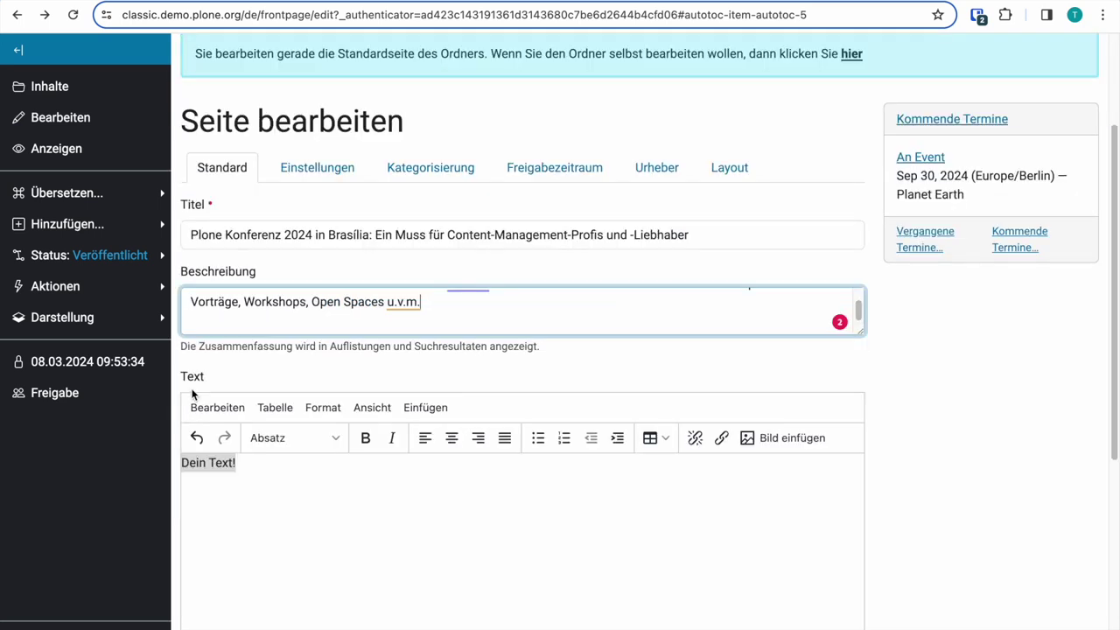
{"action": "double_click", "coordinate": [185, 378]}
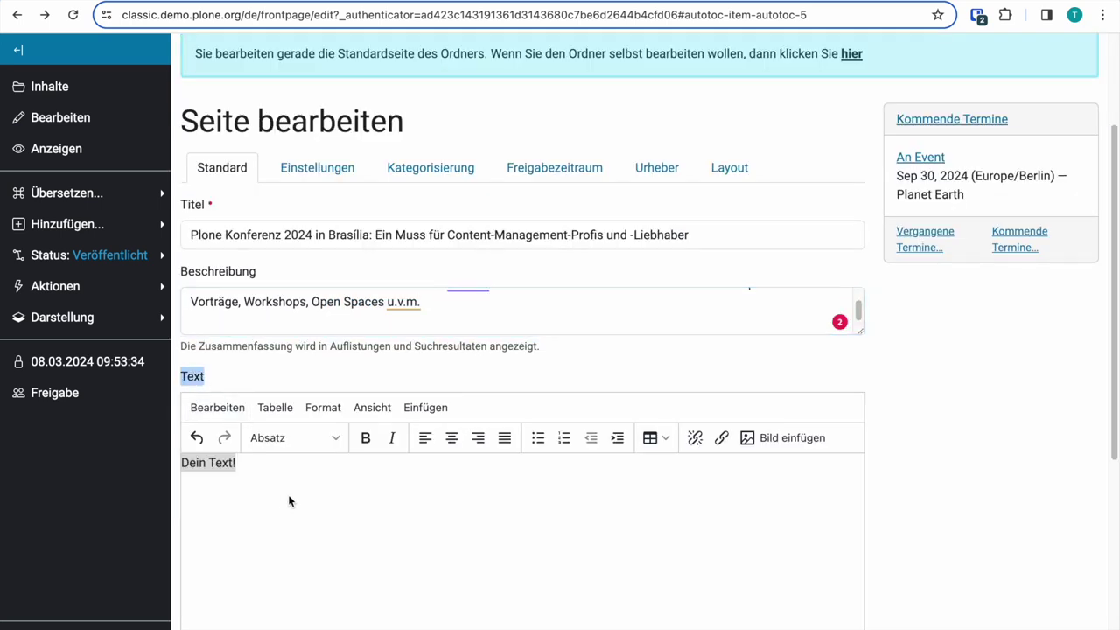
{"action": "left_click", "coordinate": [253, 470]}
{"action": "left_click_drag", "start_coordinate": [250, 468], "coordinate": [183, 461]}
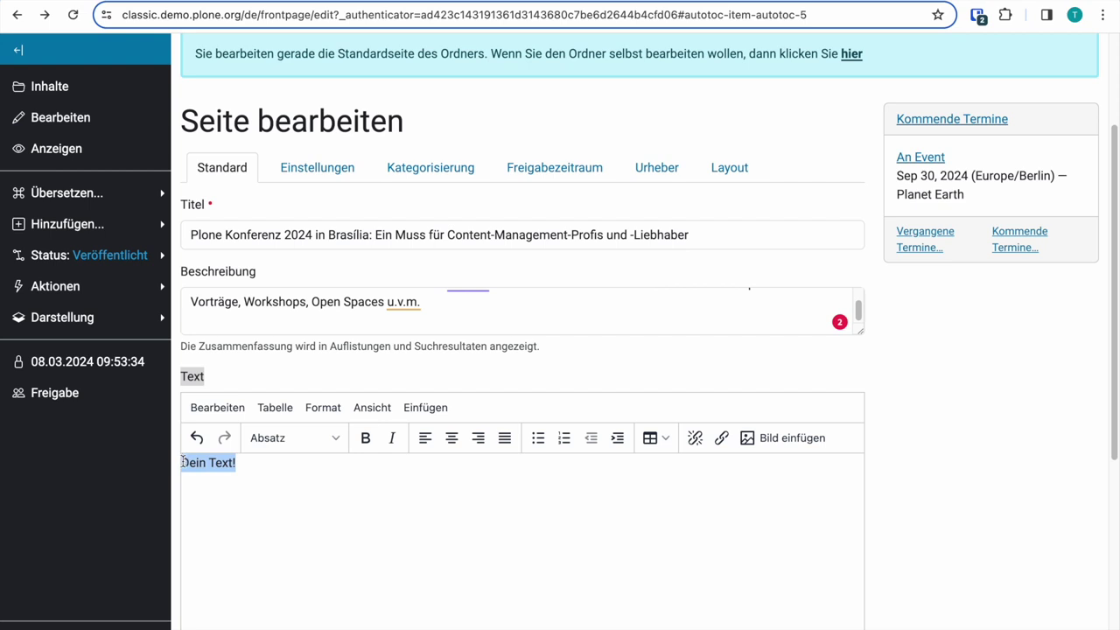
{"action": "key", "text": "BackSpace"}
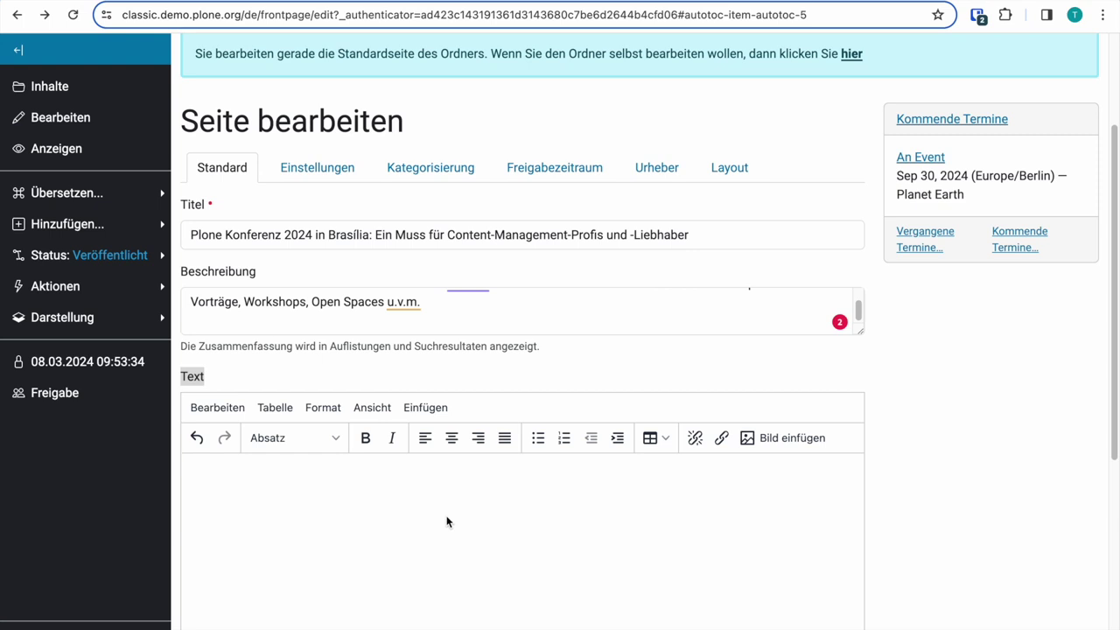
- Examine the keyword "Plone Konferenz 2024" and its single word "Konferenz" in the page title
{"action": "left_click", "coordinate": [446, 522]}
{"action": "mouse_move", "coordinate": [313, 235]}
{"action": "left_mouse_down"}
{"action": "mouse_move", "coordinate": [186, 238]}
{"action": "mouse_move", "coordinate": [309, 236]}
{"action": "left_mouse_up"}
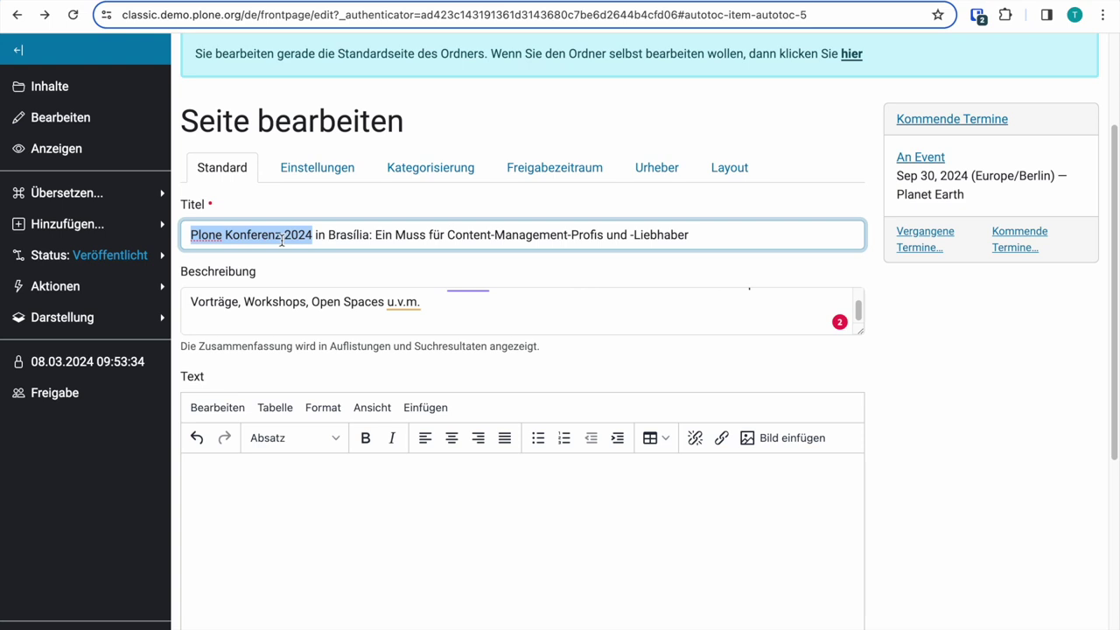
{"action": "left_click", "coordinate": [282, 242]}
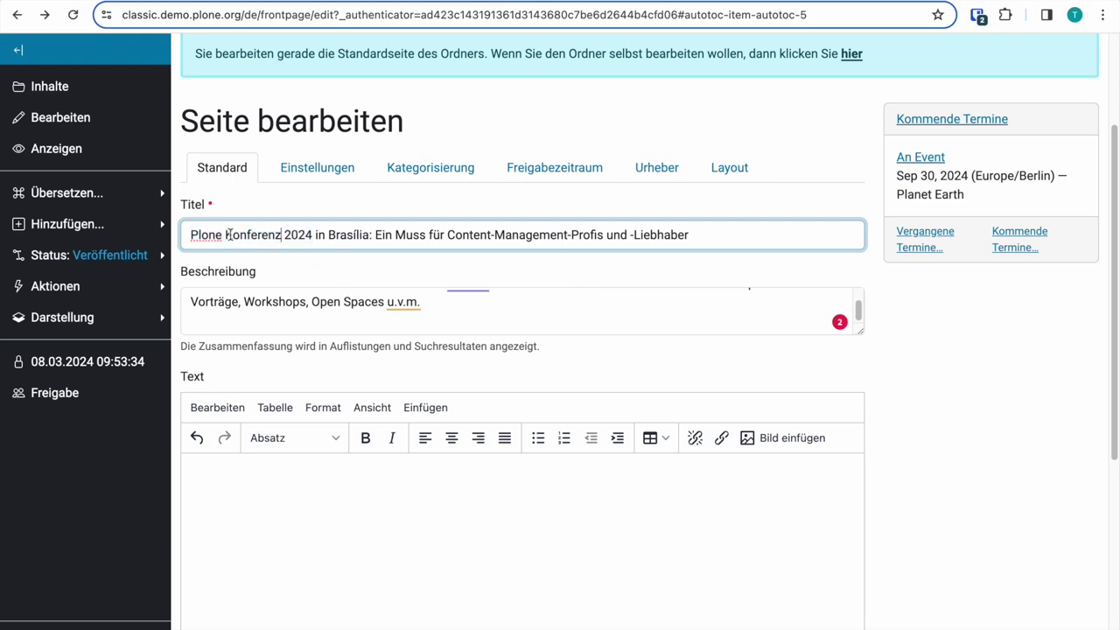
{"action": "left_click_drag", "start_coordinate": [225, 235], "coordinate": [282, 243]}
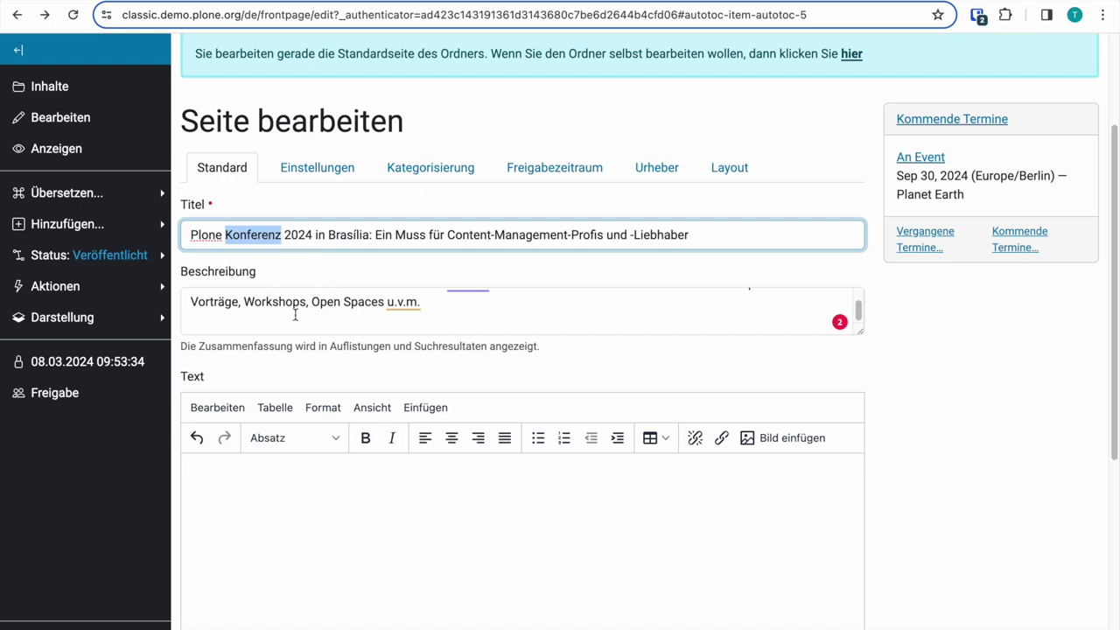
- Paste the prepared article on the Plone Konferenz 2024, with intro paragraph, bold subheading and bullet list, into the empty body text
{"action": "left_click", "coordinate": [331, 532]}
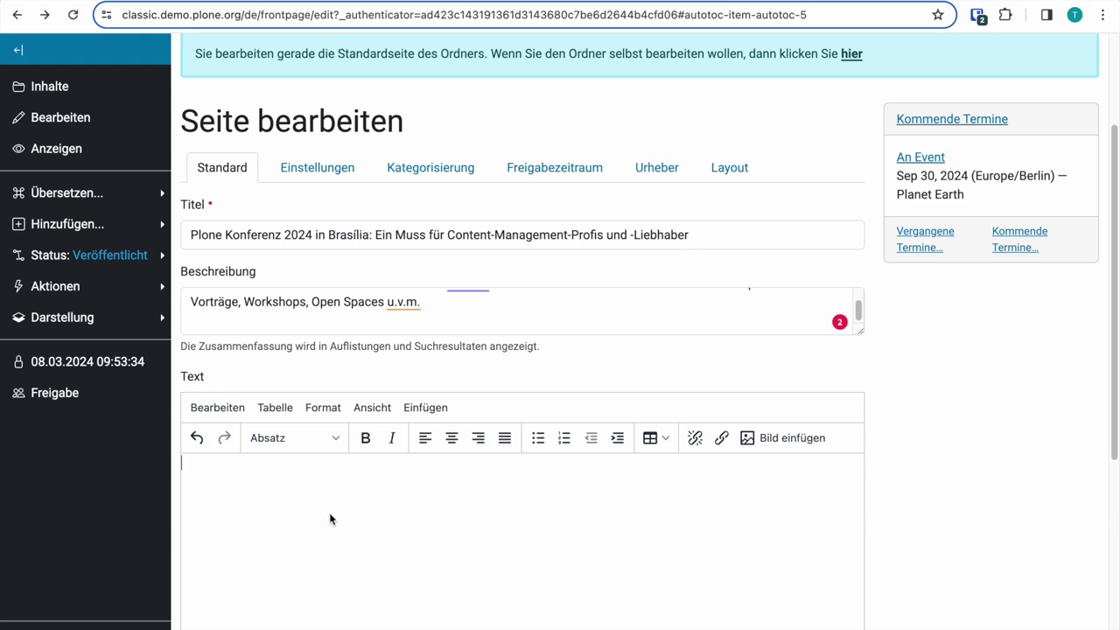
{"action": "left_click", "coordinate": [328, 523]}
{"action": "key", "text": "ctrl+v"}
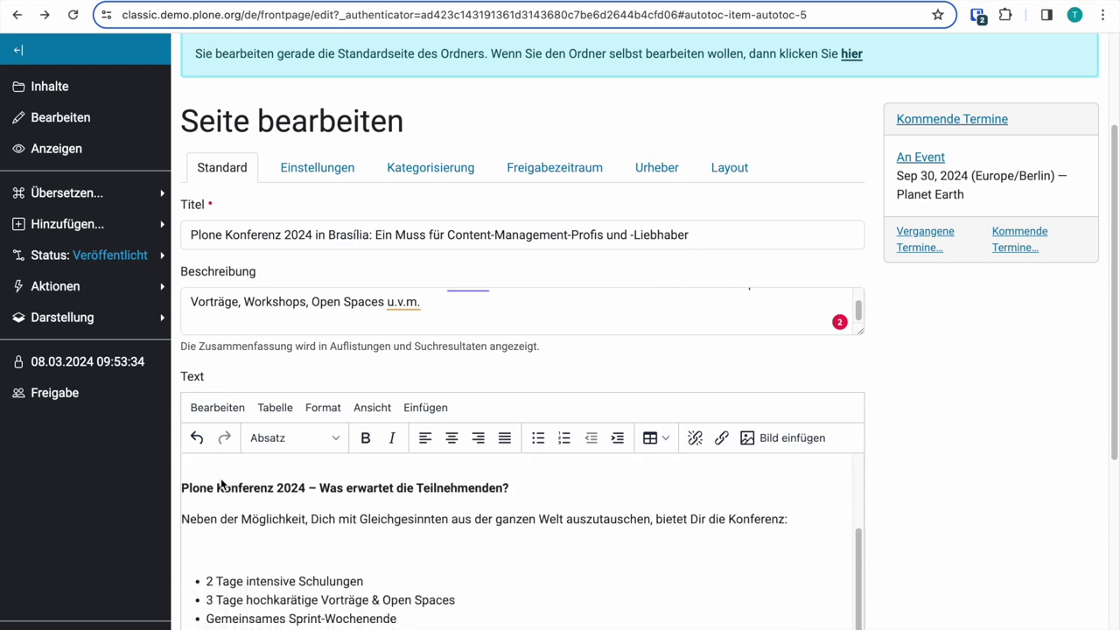
- Review the body text's intro paragraph and the bold keyword "Plone Konferenz 2024" in its first sentence
{"action": "scroll", "coordinate": [547, 539], "scroll_direction": "up", "scroll_amount": 2}
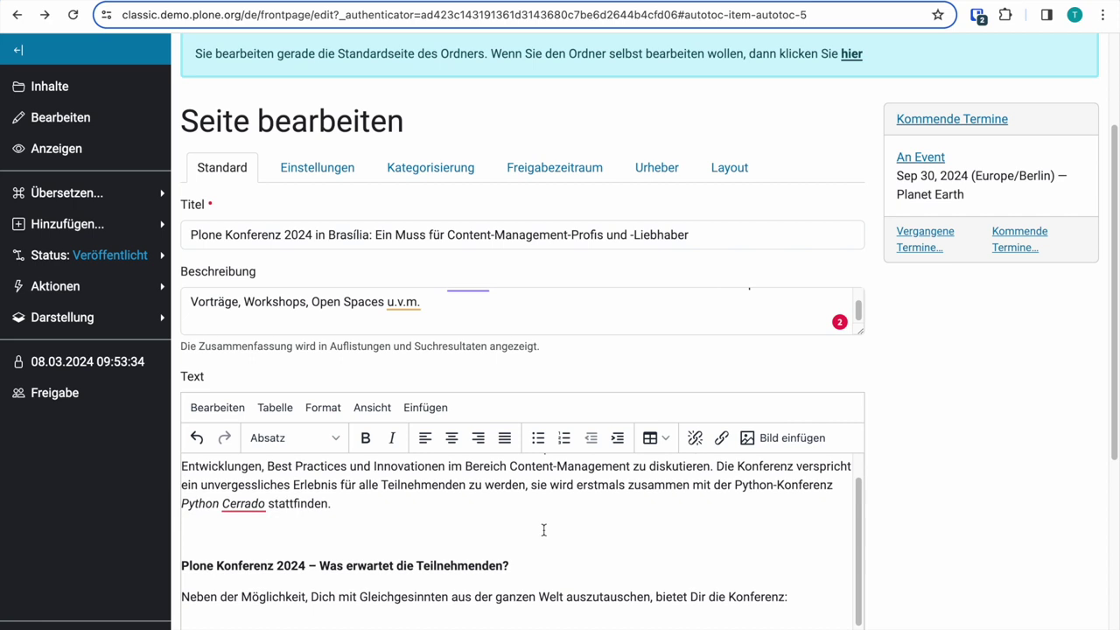
{"action": "scroll", "coordinate": [542, 529], "scroll_direction": "up", "scroll_amount": 1}
{"action": "left_click_drag", "start_coordinate": [345, 540], "coordinate": [175, 466]}
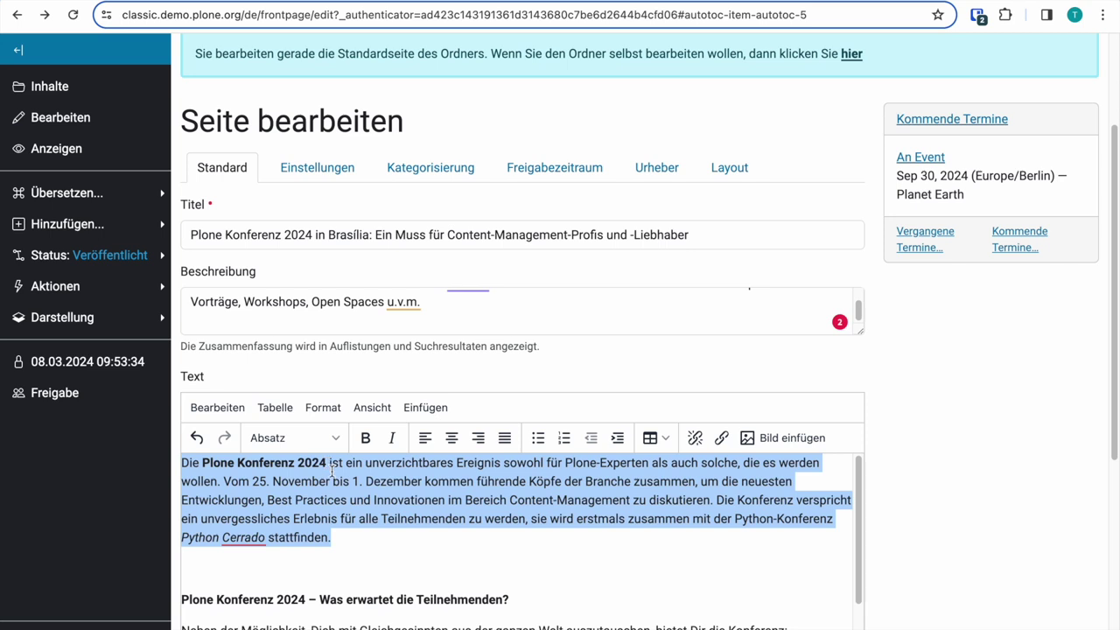
{"action": "left_click_drag", "start_coordinate": [326, 464], "coordinate": [202, 464]}
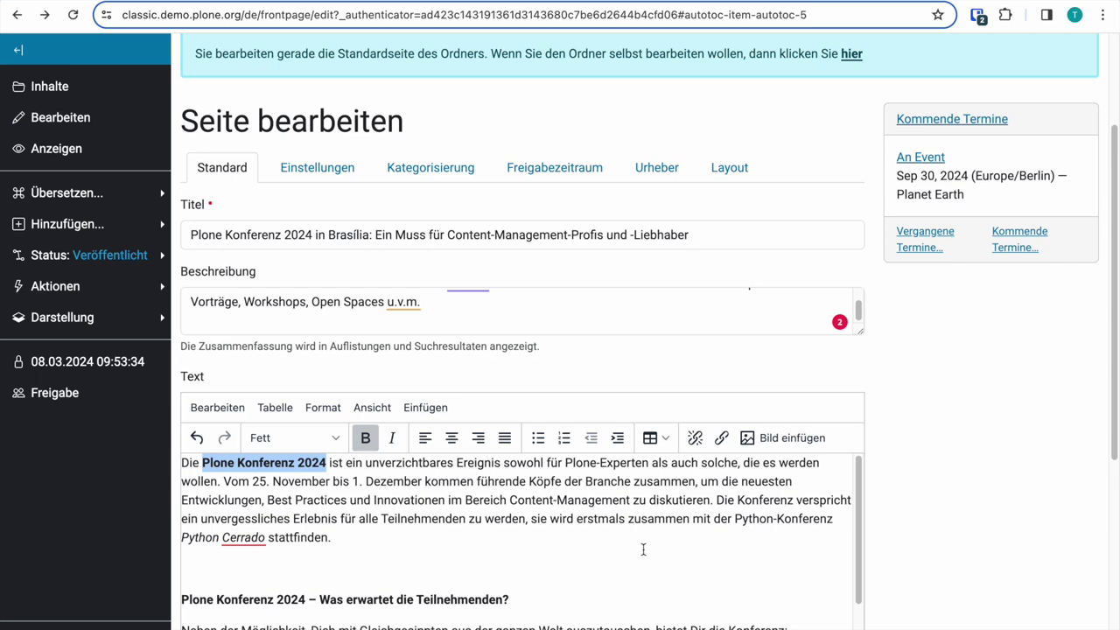
{"action": "left_click", "coordinate": [374, 552]}
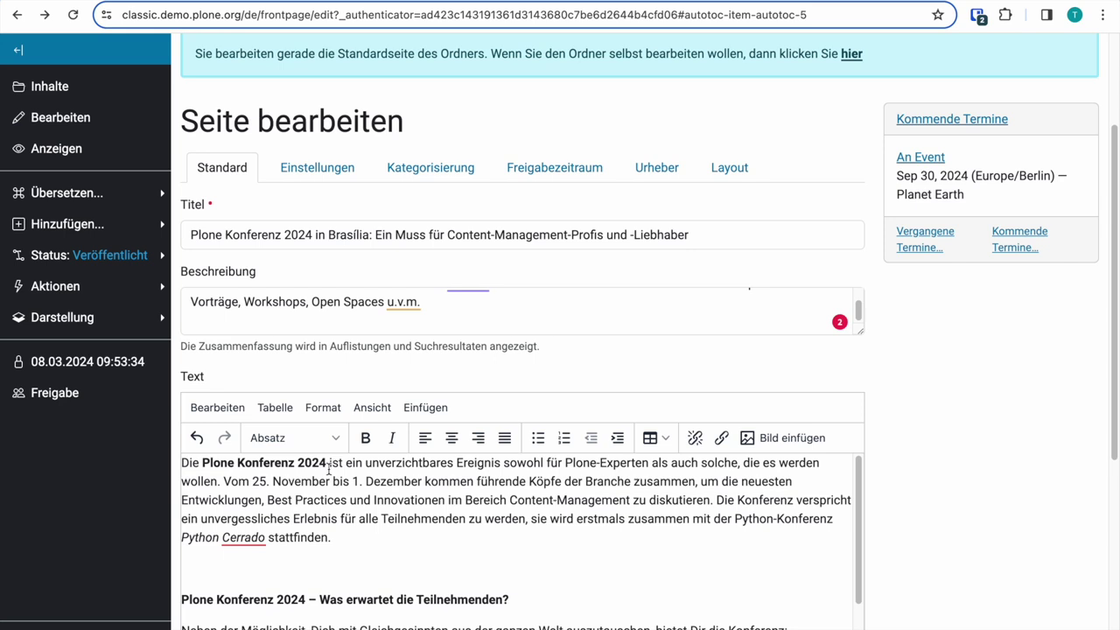
- Examine the bold line "Plone Konferenz 2024 – Was erwartet die Teilnehmenden?" and the keyword at its start
{"action": "scroll", "coordinate": [455, 525], "scroll_direction": "down", "scroll_amount": 3}
{"action": "left_click", "coordinate": [521, 466]}
{"action": "left_click_drag", "start_coordinate": [522, 465], "coordinate": [172, 467]}
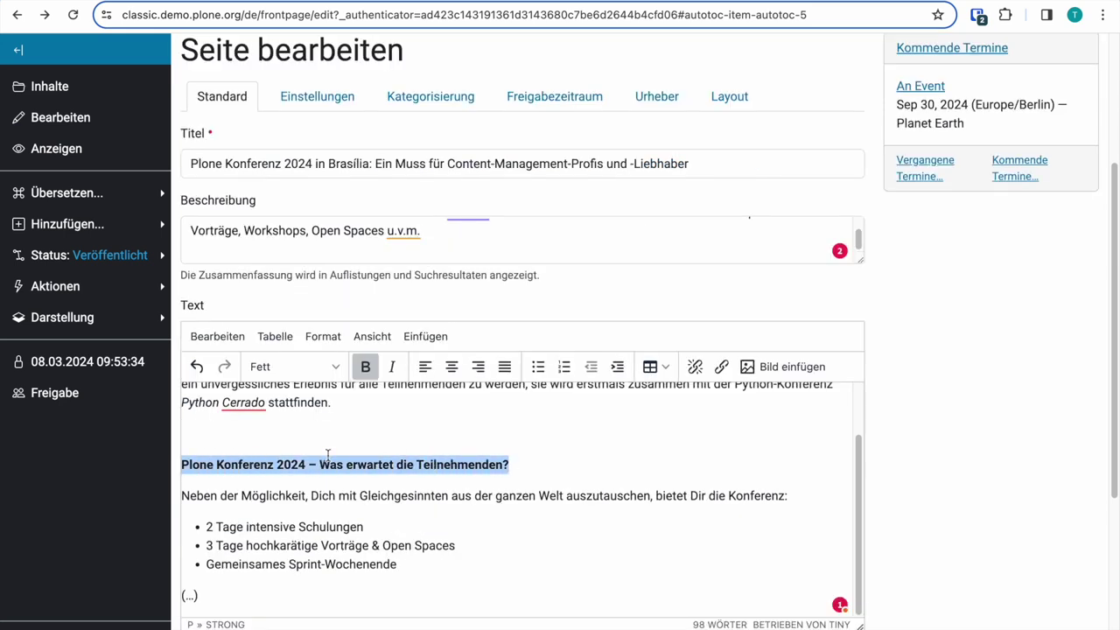
{"action": "left_click", "coordinate": [262, 464]}
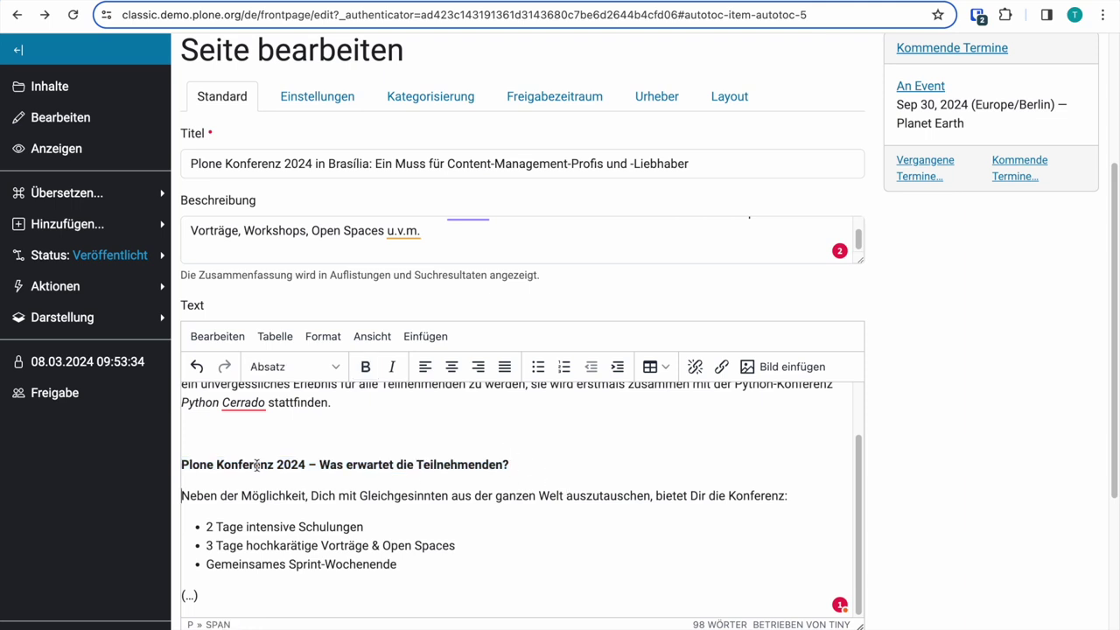
{"action": "left_click_drag", "start_coordinate": [305, 464], "coordinate": [150, 469]}
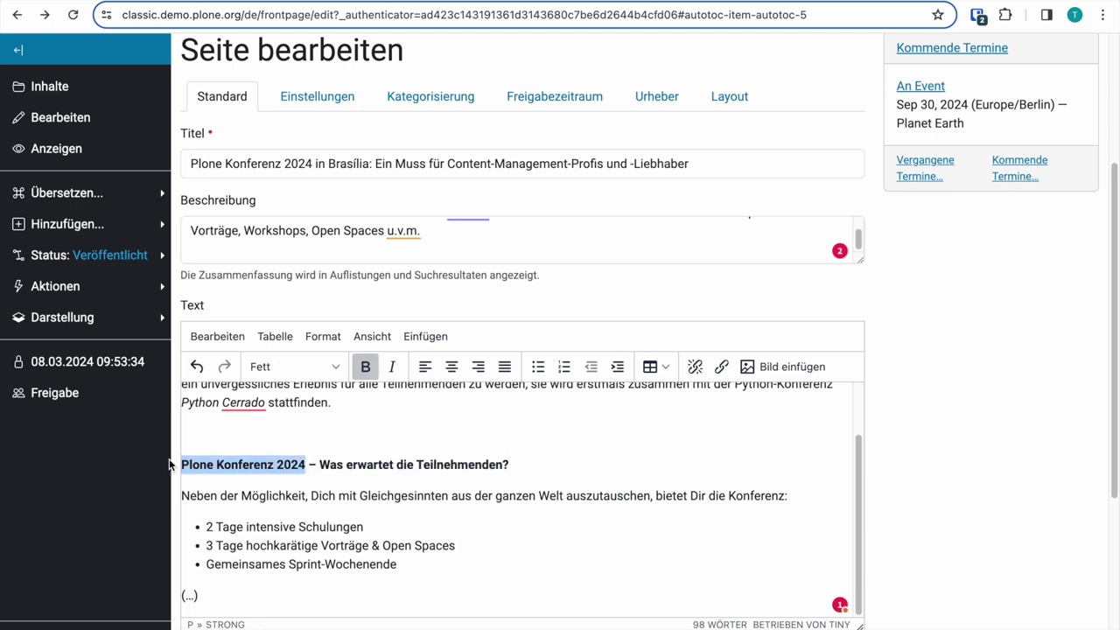
- Examine the question "Was erwartet die Teilnehmenden?" that follows the keyword in the bold subheading
{"action": "left_click", "coordinate": [276, 467]}
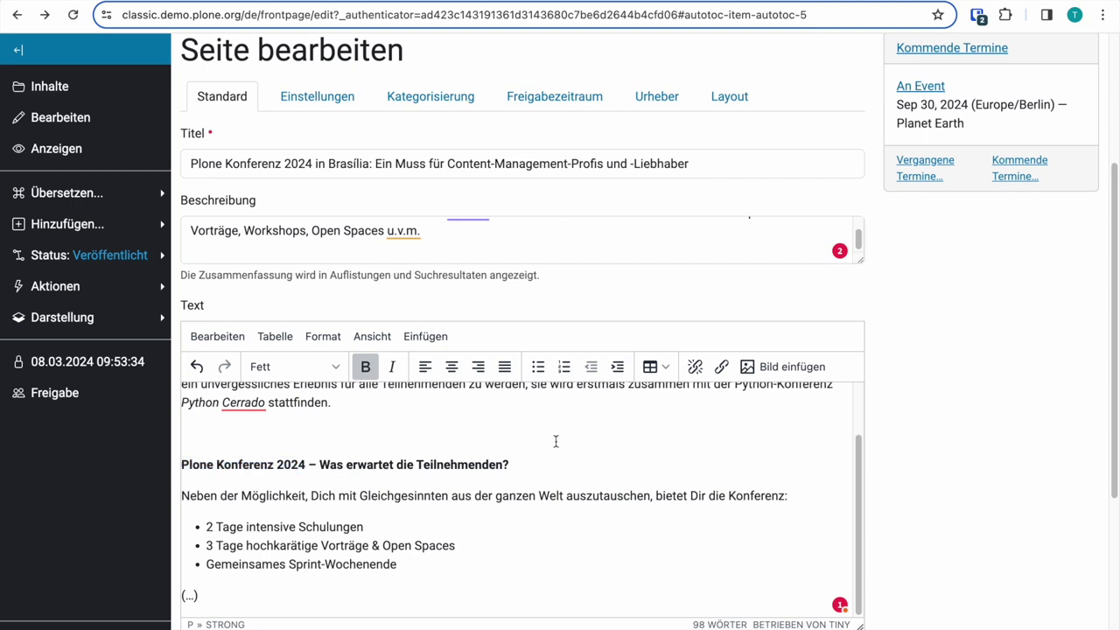
{"action": "scroll", "coordinate": [525, 446], "scroll_direction": "down", "scroll_amount": 1}
{"action": "left_click_drag", "start_coordinate": [315, 454], "coordinate": [518, 452]}
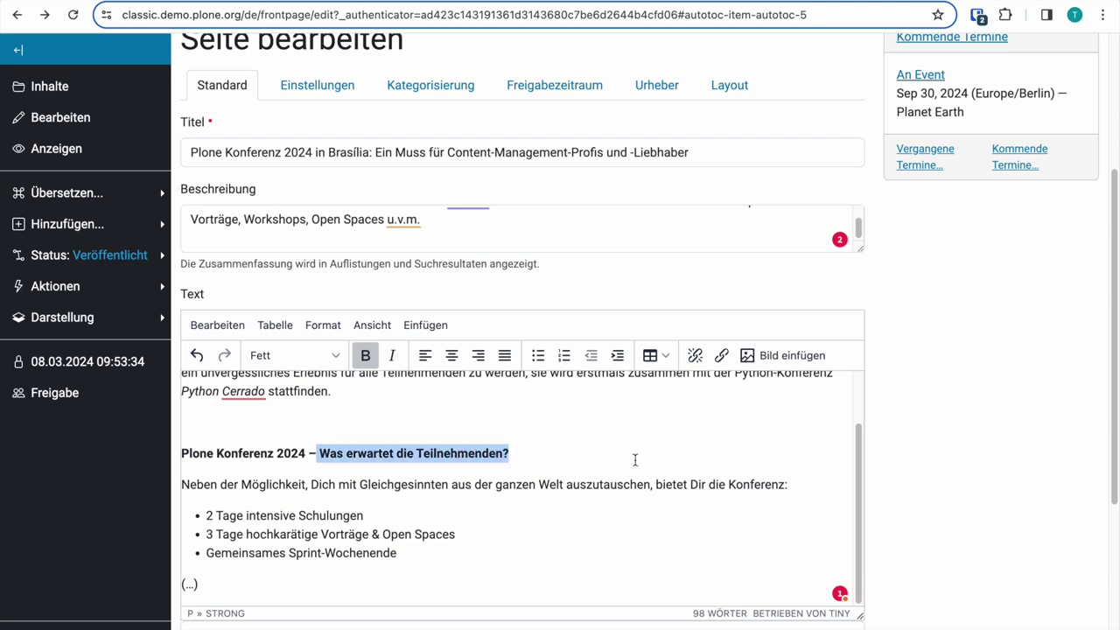
{"action": "scroll", "coordinate": [471, 497], "scroll_direction": "down", "scroll_amount": 1}
{"action": "scroll", "coordinate": [503, 473], "scroll_direction": "down", "scroll_amount": 1}
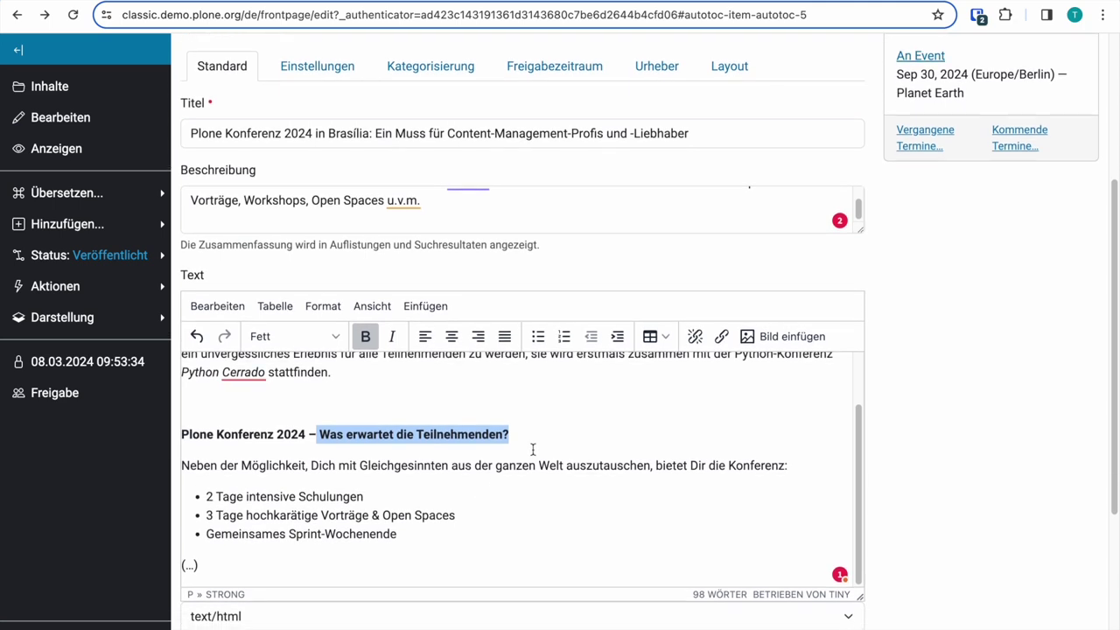
{"action": "left_click", "coordinate": [526, 435]}
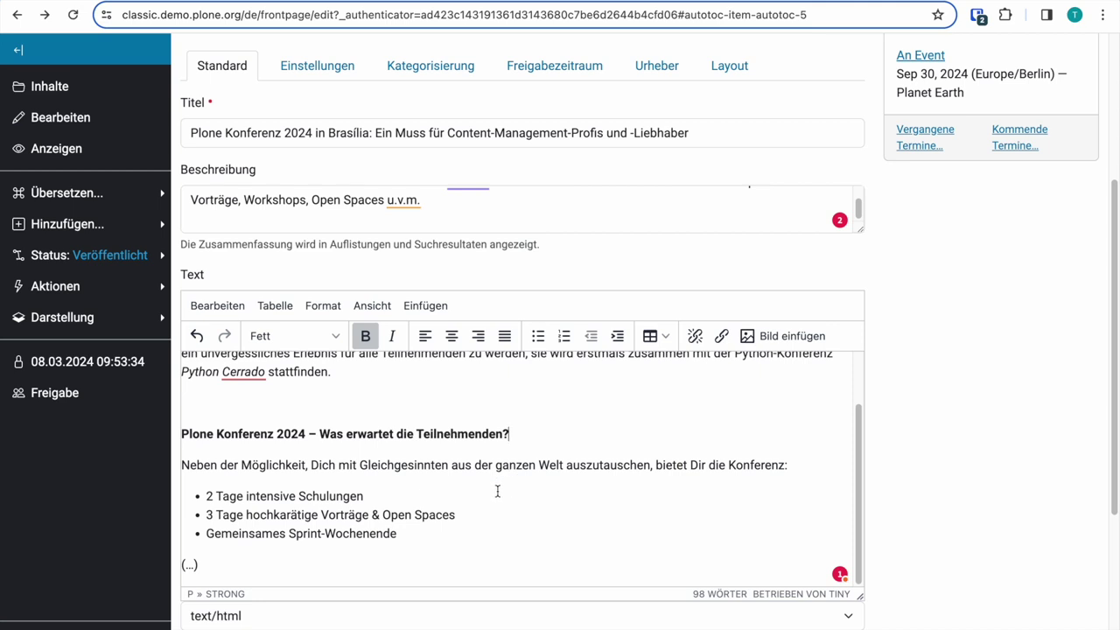
- Insert an empty paragraph between the bullet list and the closing "(…)" line of the body text
{"action": "scroll", "coordinate": [532, 477], "scroll_direction": "down", "scroll_amount": 1}
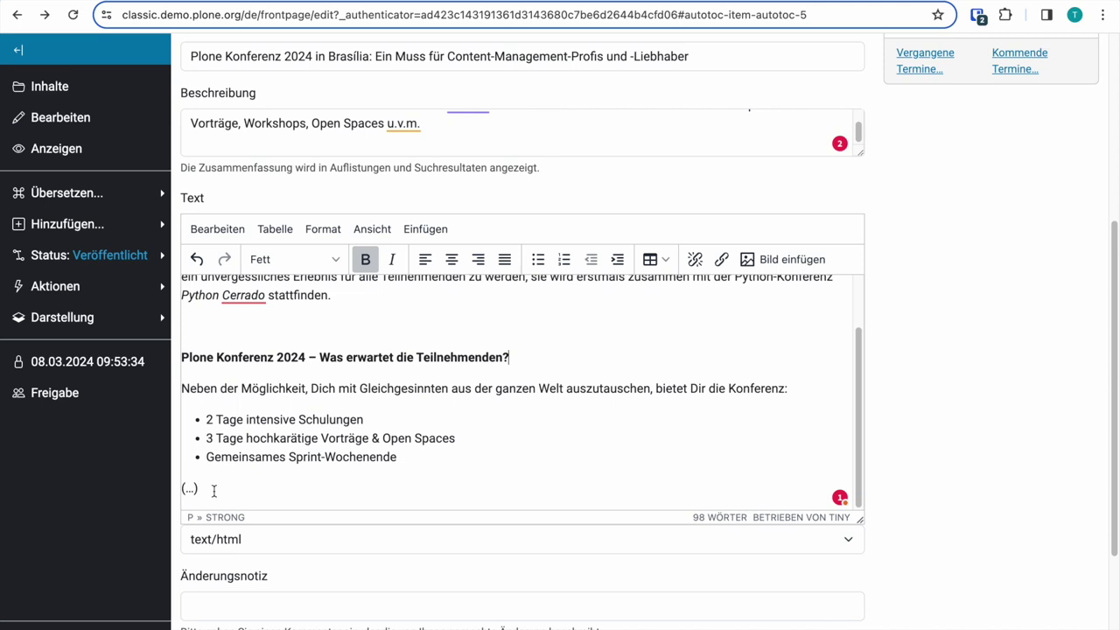
{"action": "left_click", "coordinate": [417, 462]}
{"action": "key", "text": "Return"}
{"action": "key", "text": "Return"}
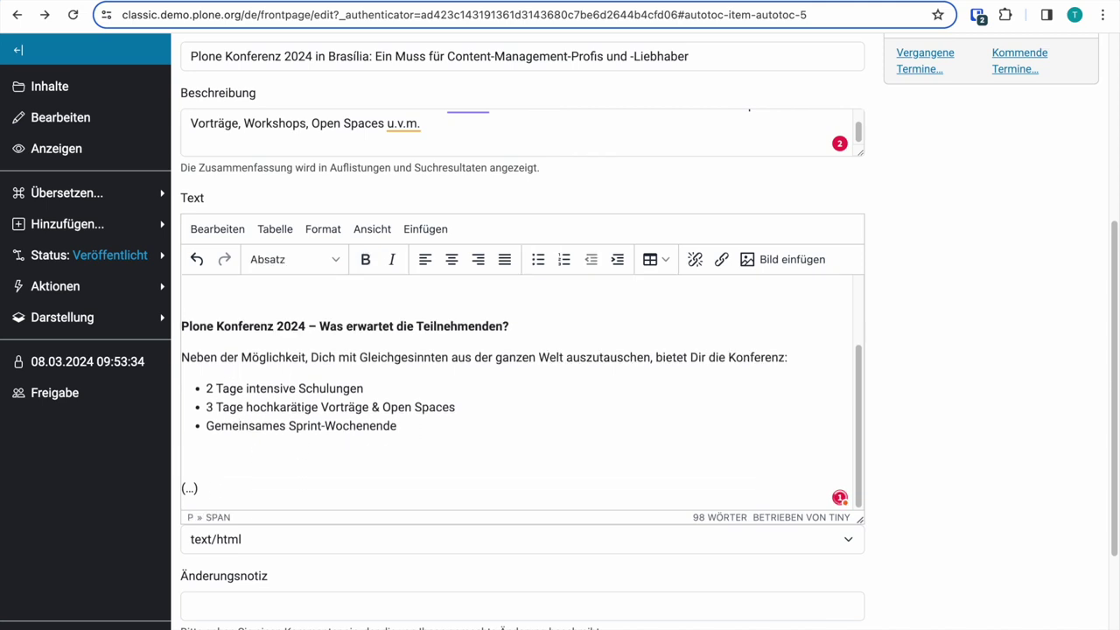
- Examine the closing "(…)" placeholder and the keyword "Plone Konferenz 2024" in the bold subheading
{"action": "left_click_drag", "start_coordinate": [207, 488], "coordinate": [184, 487]}
{"action": "left_click_drag", "start_coordinate": [306, 326], "coordinate": [181, 327]}
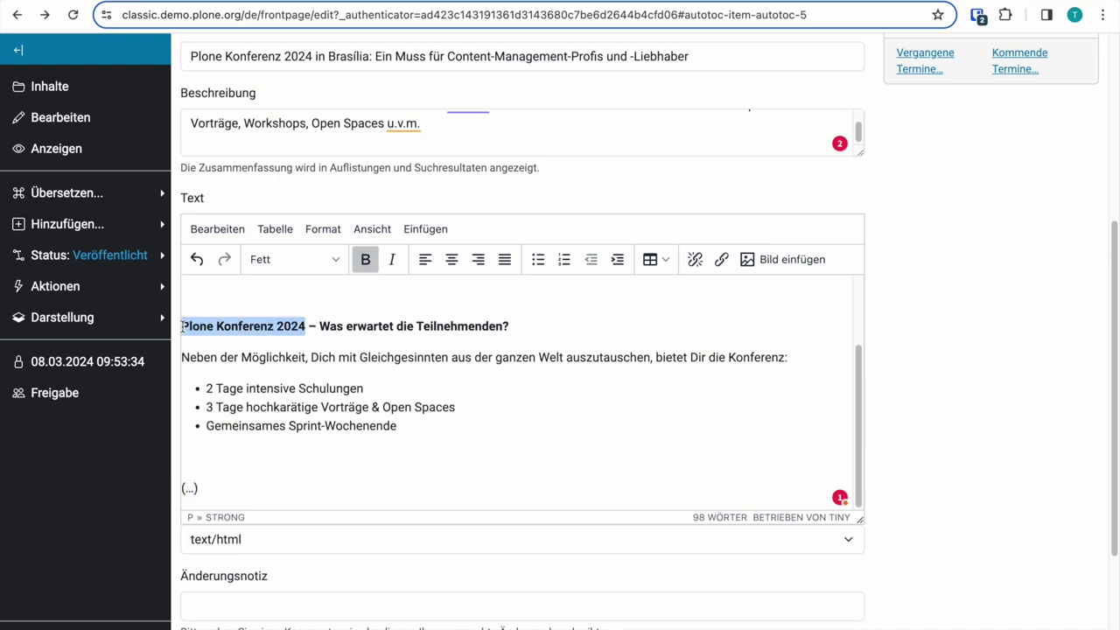